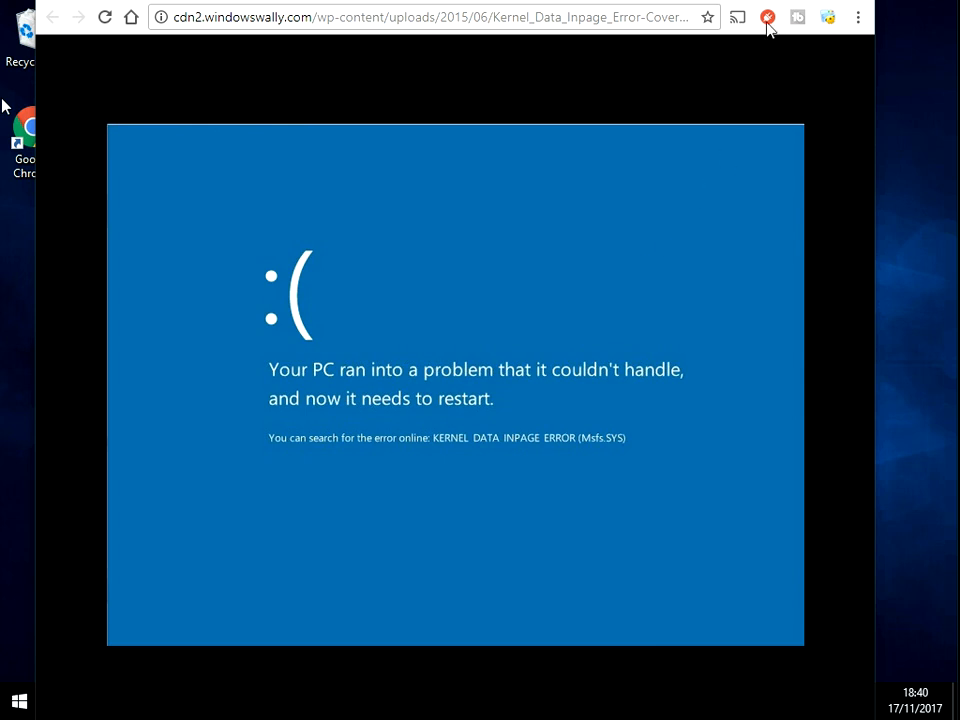
# Step: Close the Chrome window showing the KERNEL DATA INPAGE ERROR image with Ctrl+W
pyautogui.hotkey('ctrl', 'w')
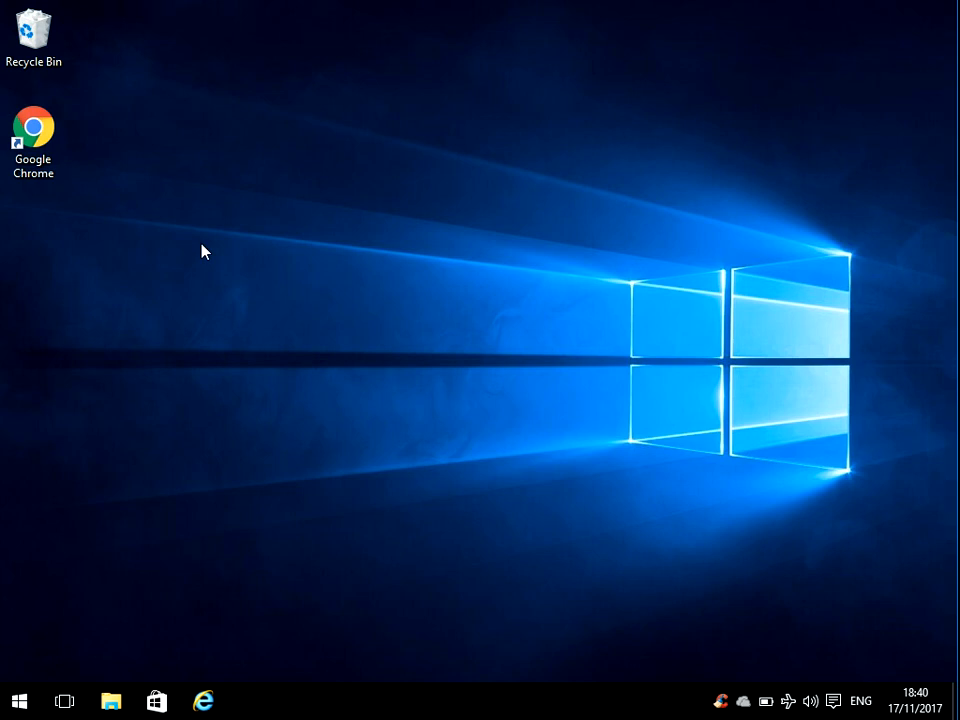
# Step: Search the Start menu for "advanced" and launch View advanced system settings
pyautogui.click(20, 700)
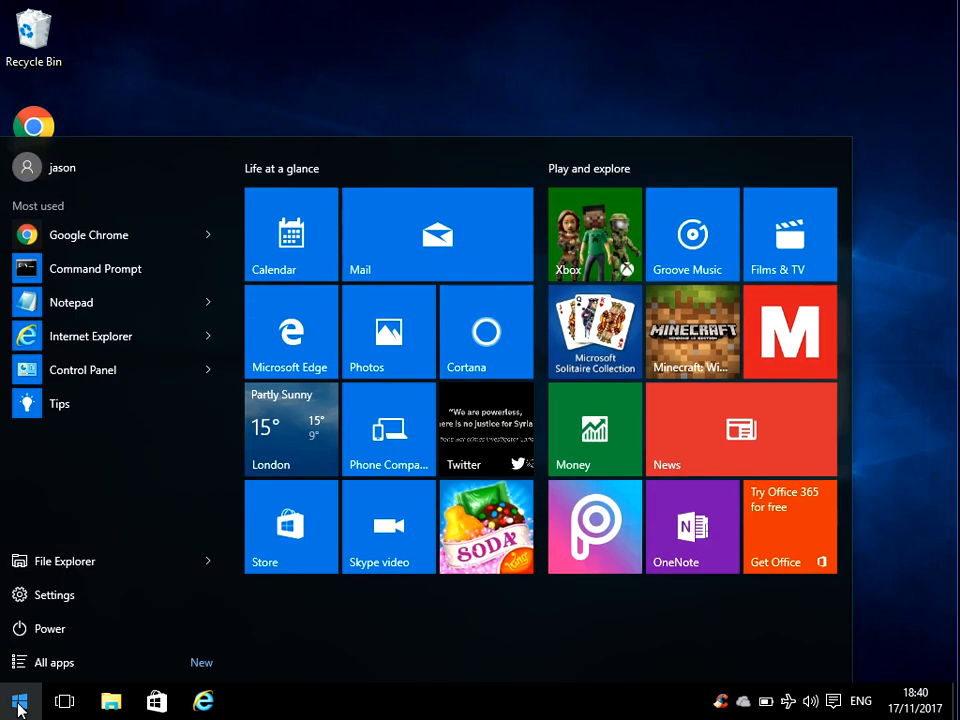
pyautogui.write('advanc')
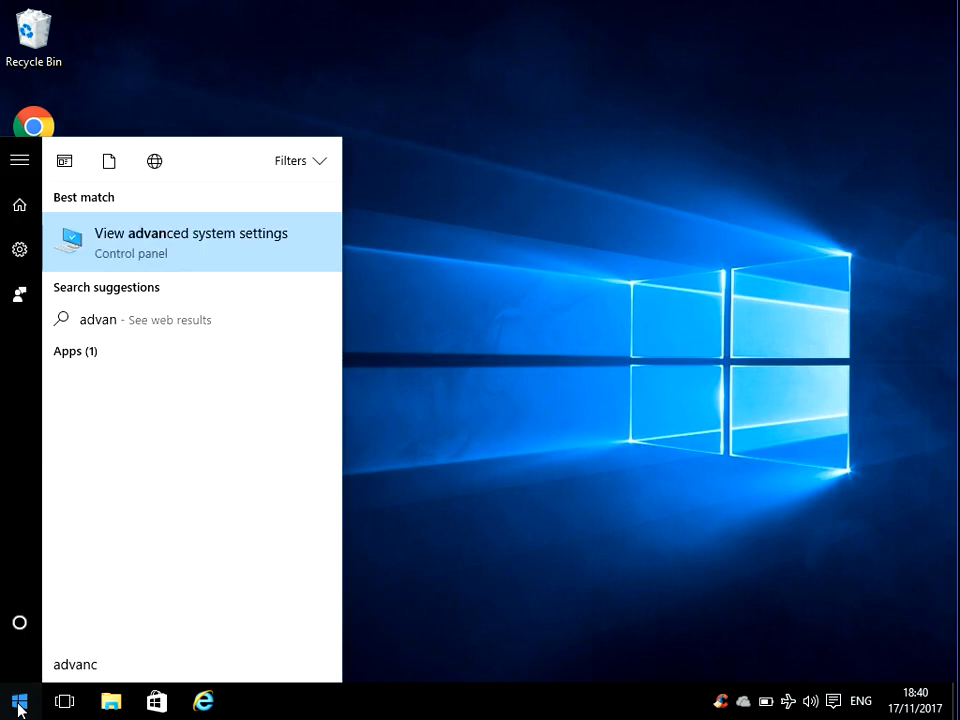
pyautogui.write('ed')
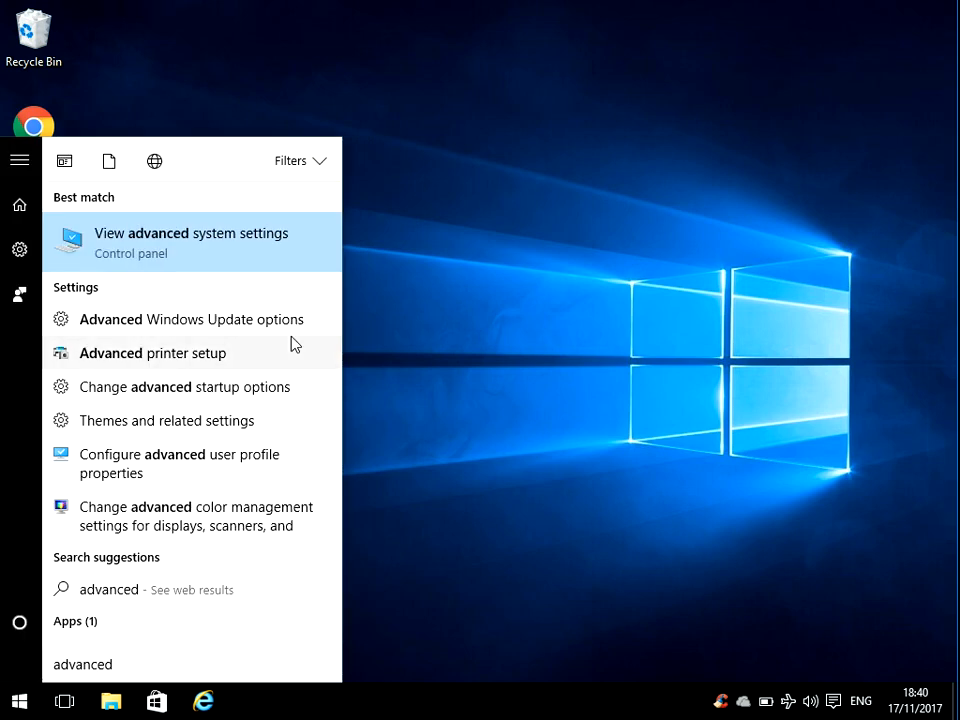
pyautogui.moveTo(190, 242)
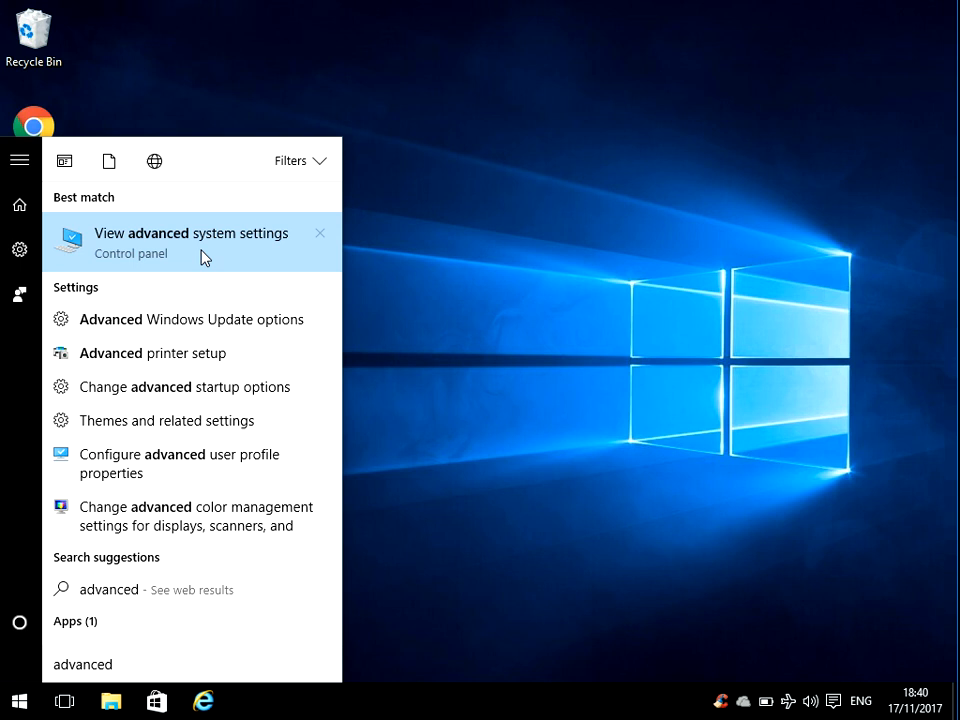
pyautogui.click(241, 247)
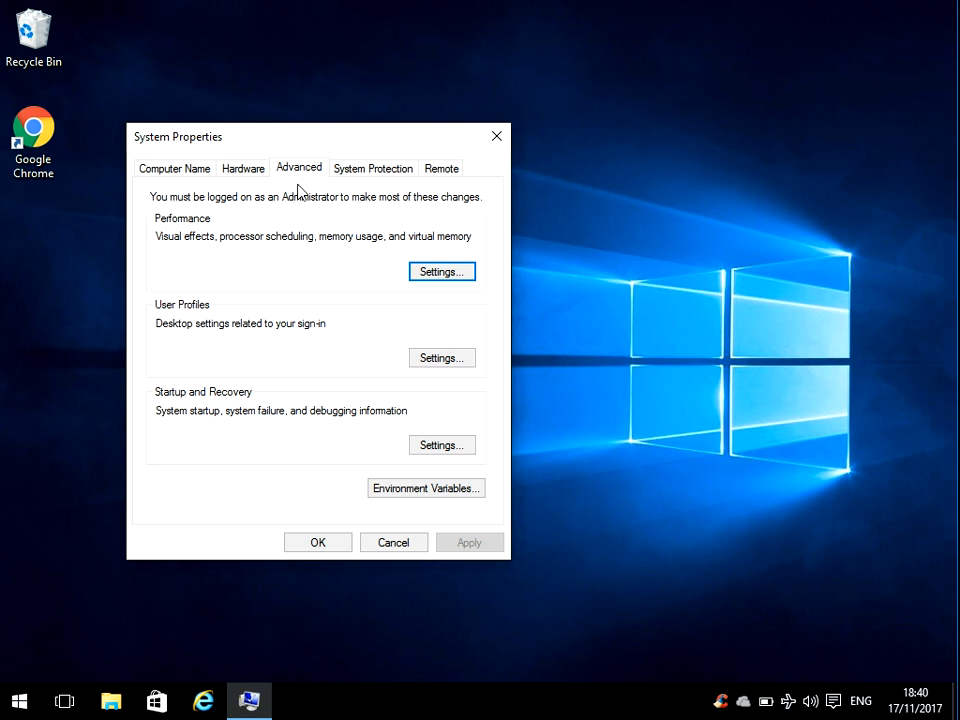
# Step: Reach the Virtual Memory settings through Performance Settings > Advanced > Change
pyautogui.click(450, 272)
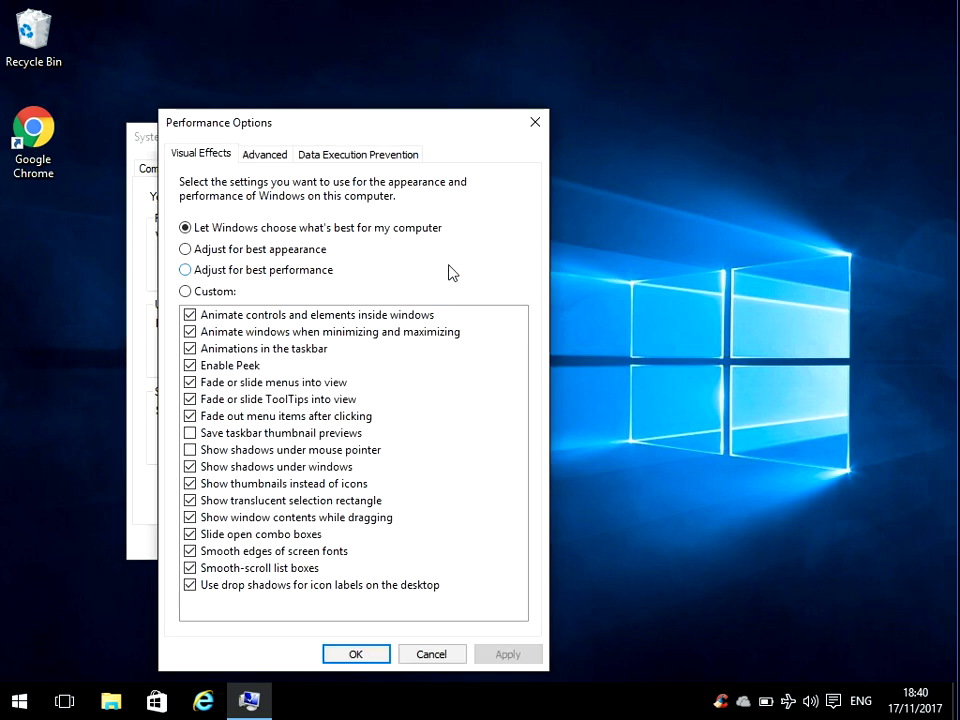
pyautogui.click(272, 162)
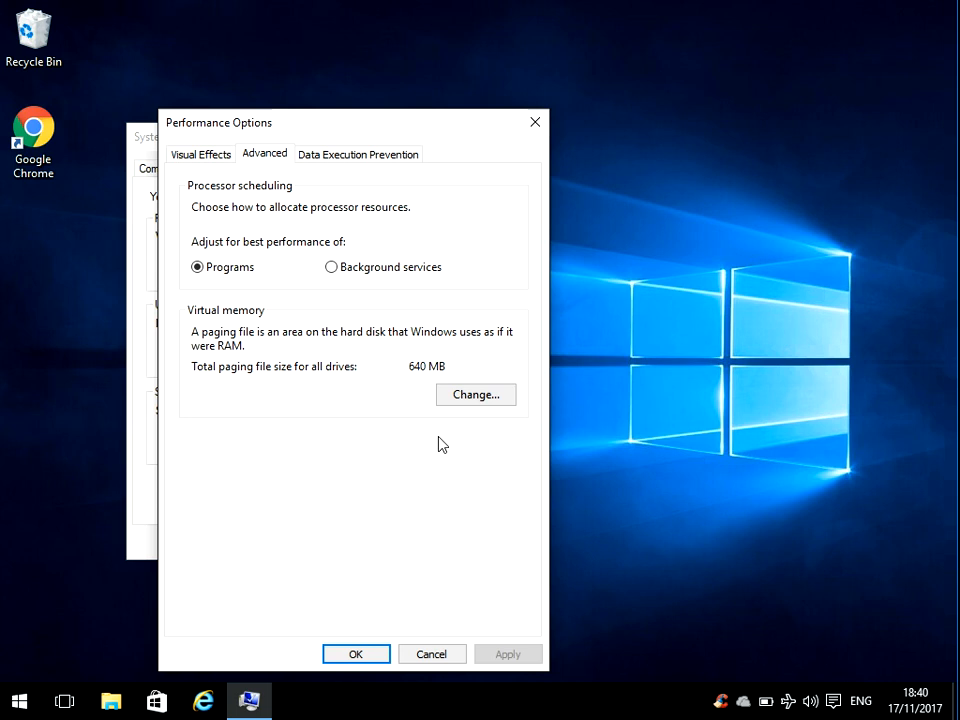
pyautogui.click(493, 400)
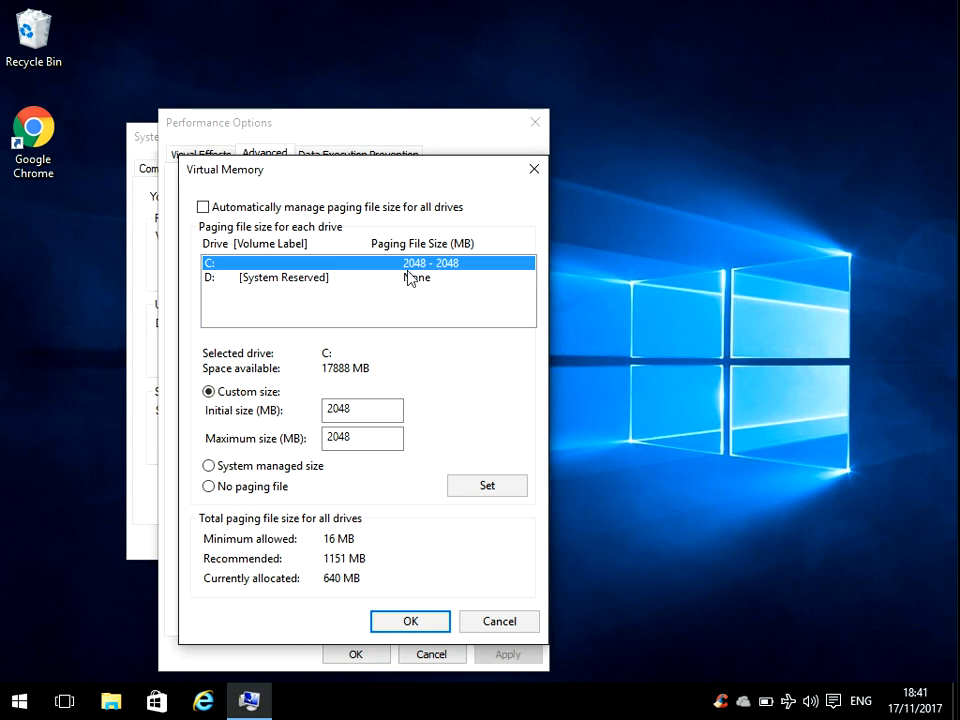
# Step: Set drive C: to No paging file and OK through all three dialogs
pyautogui.click(250, 487)
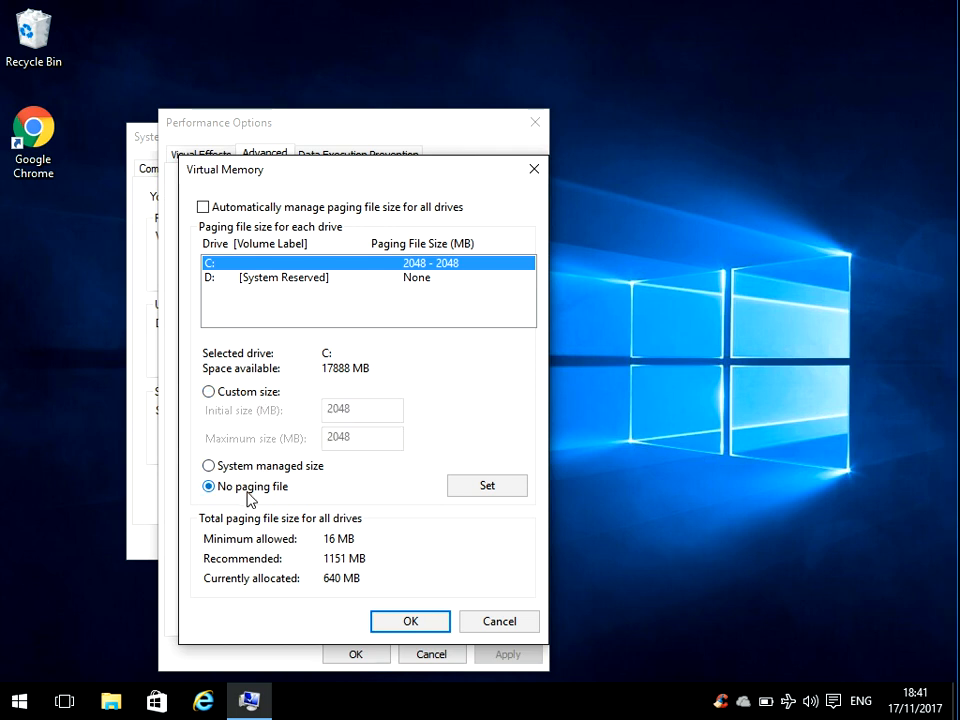
pyautogui.click(410, 621)
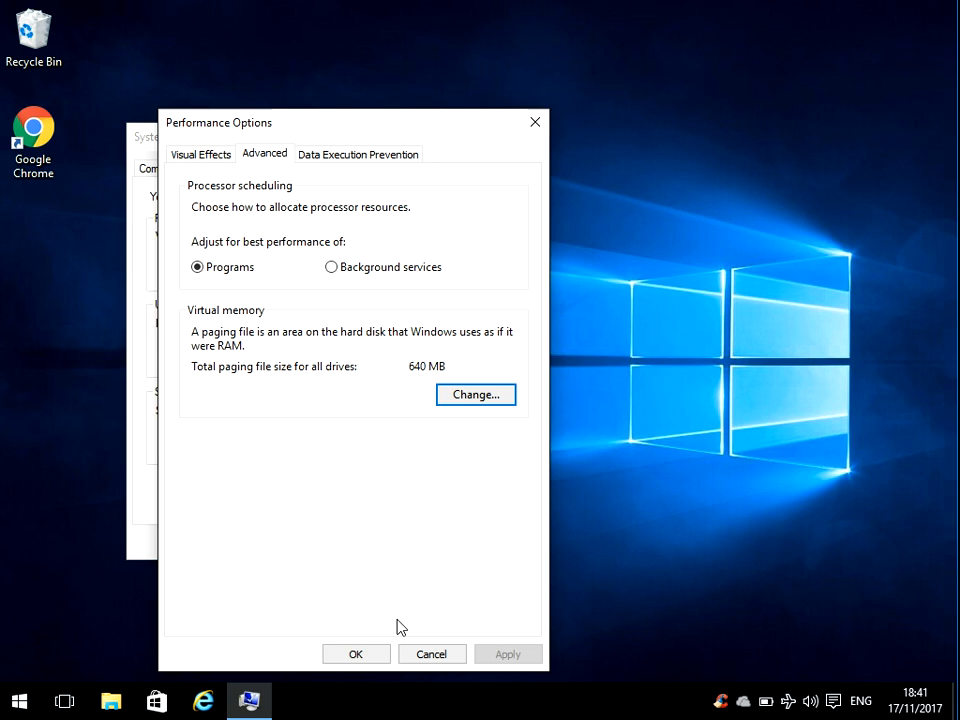
pyautogui.click(356, 654)
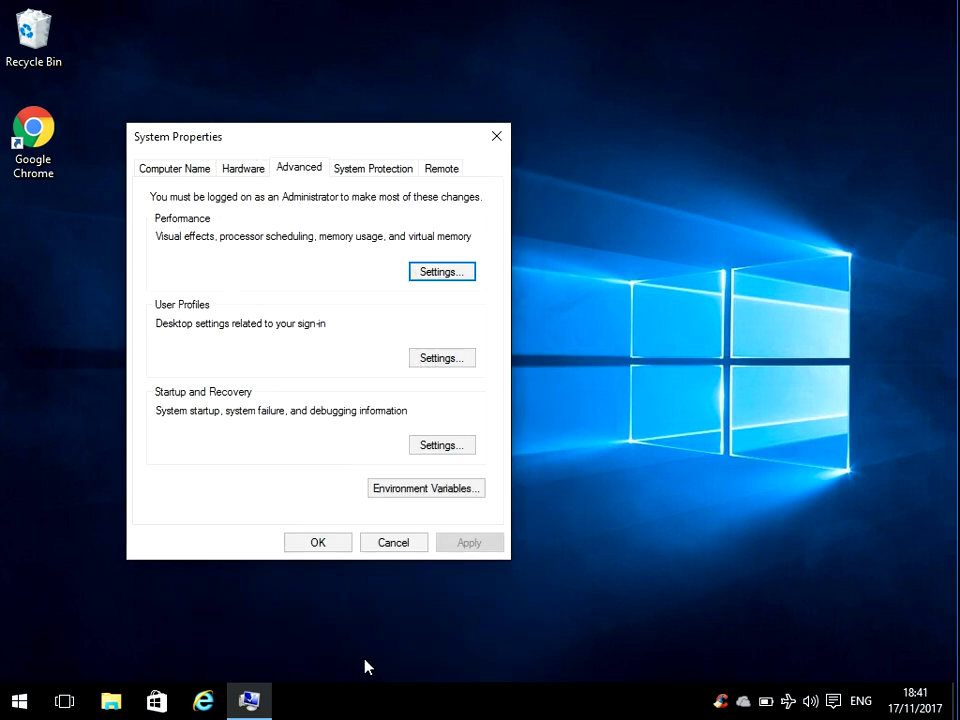
pyautogui.click(318, 543)
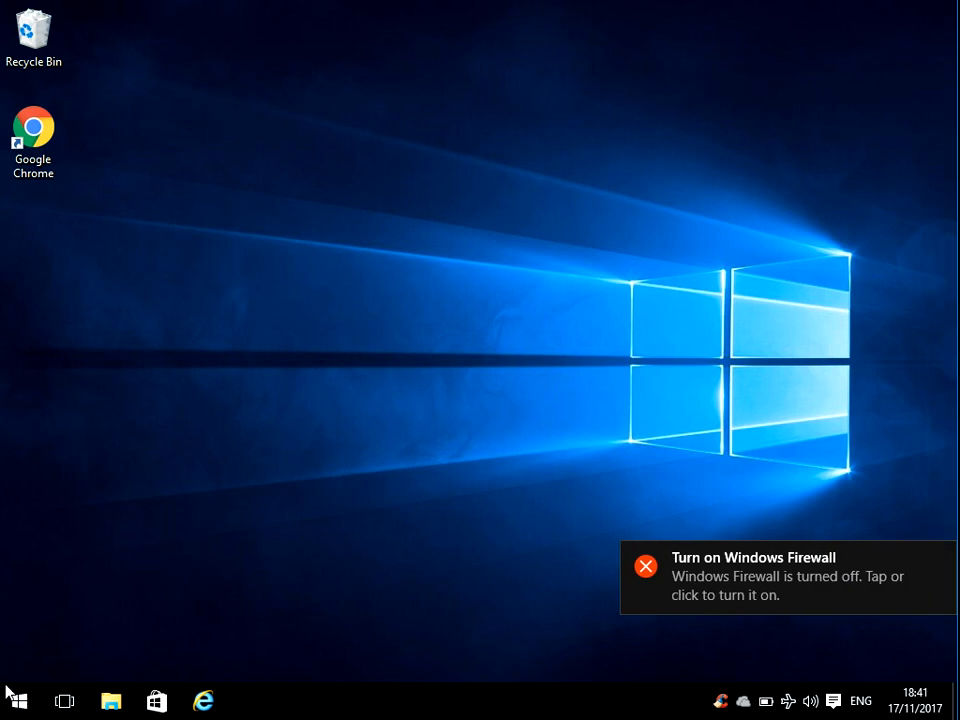
# Step: Search the Start menu for "advanced" again and reopen the advanced system settings
pyautogui.click(18, 703)
pyautogui.write('ad')
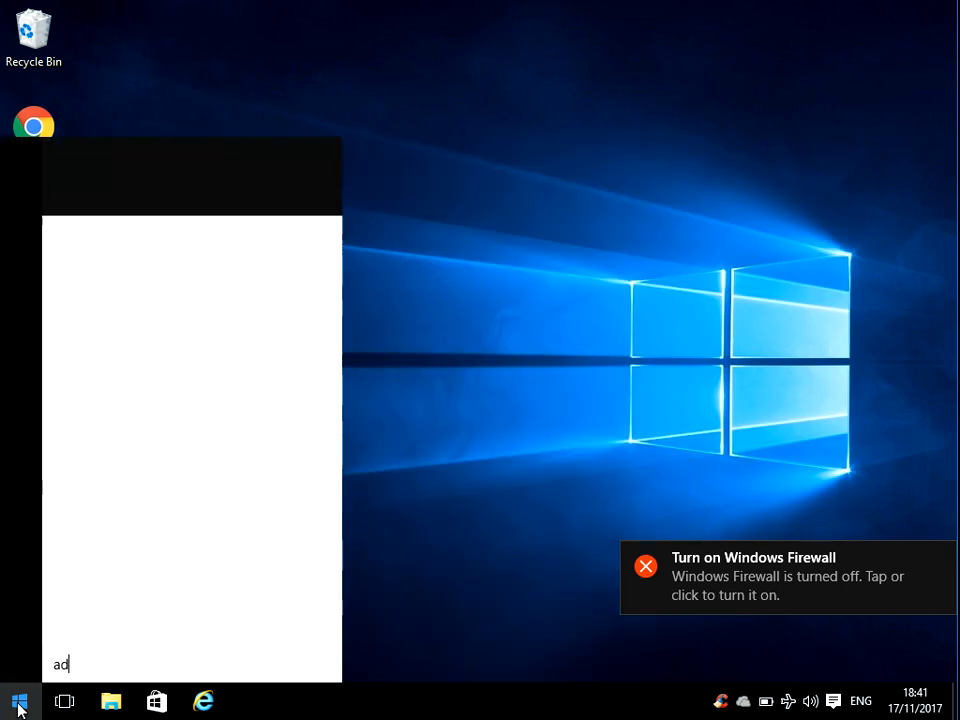
pyautogui.write('vanced')
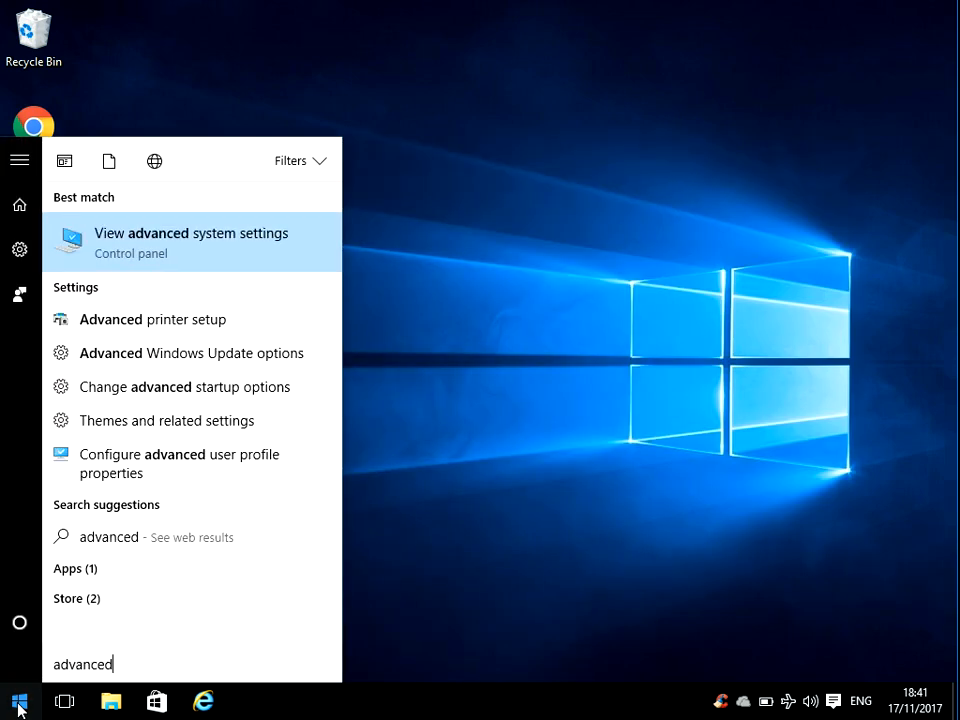
pyautogui.click(175, 240)
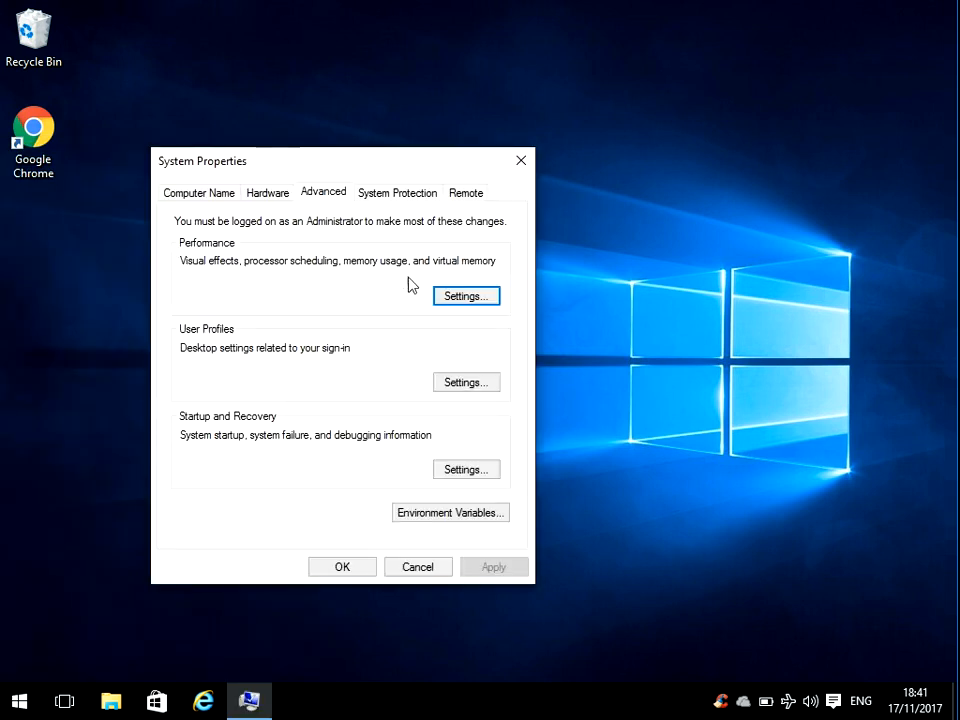
# Step: Reach the Virtual Memory settings again through Performance Settings > Advanced > Change
pyautogui.click(461, 302)
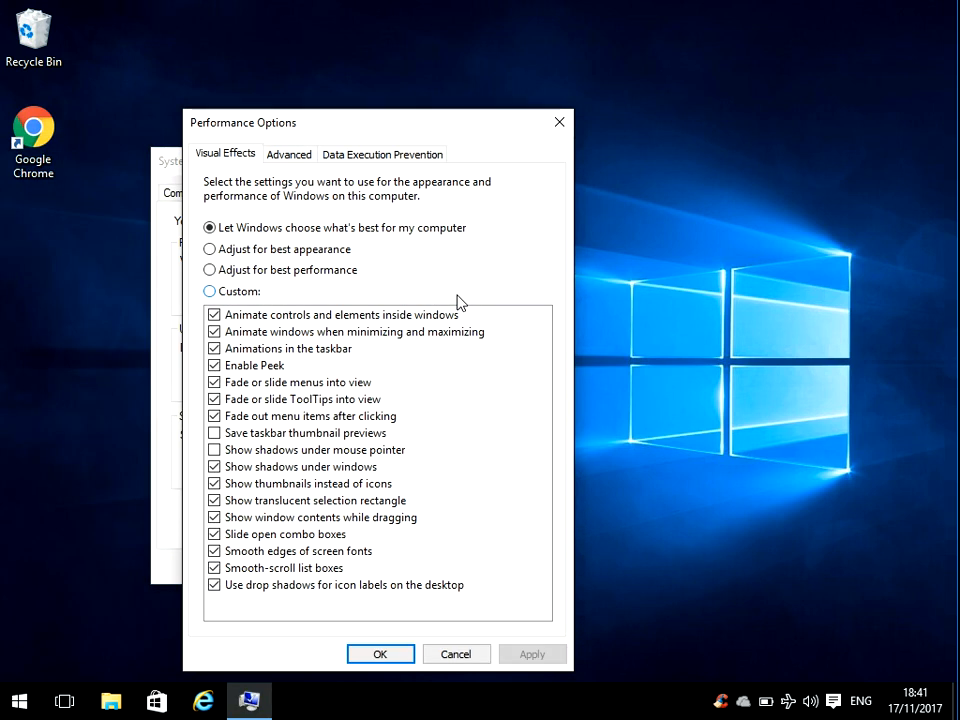
pyautogui.click(289, 154)
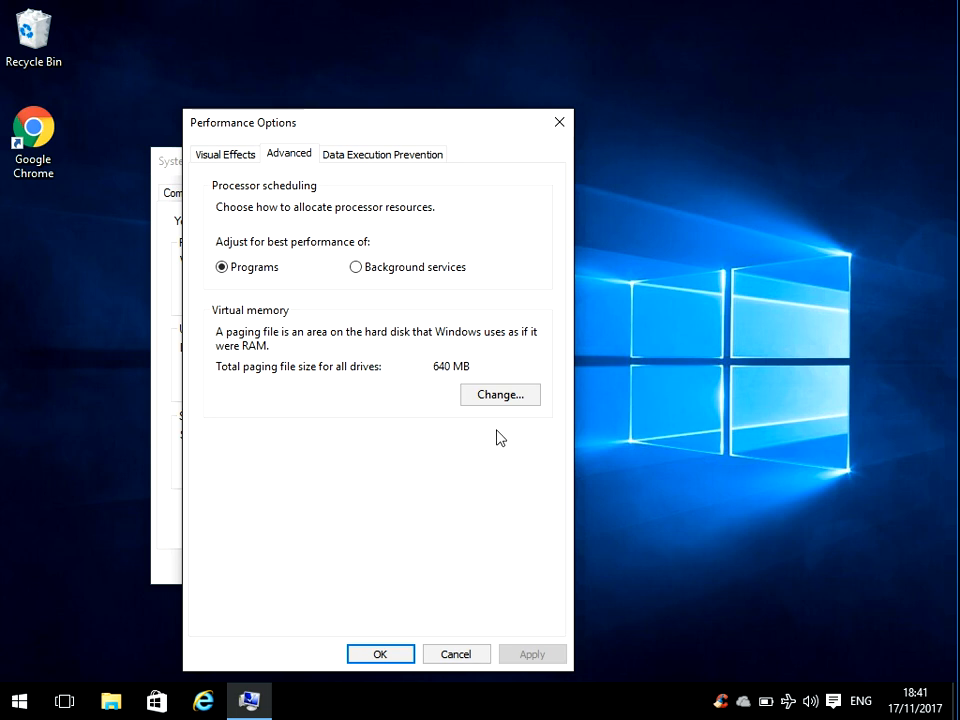
pyautogui.click(500, 395)
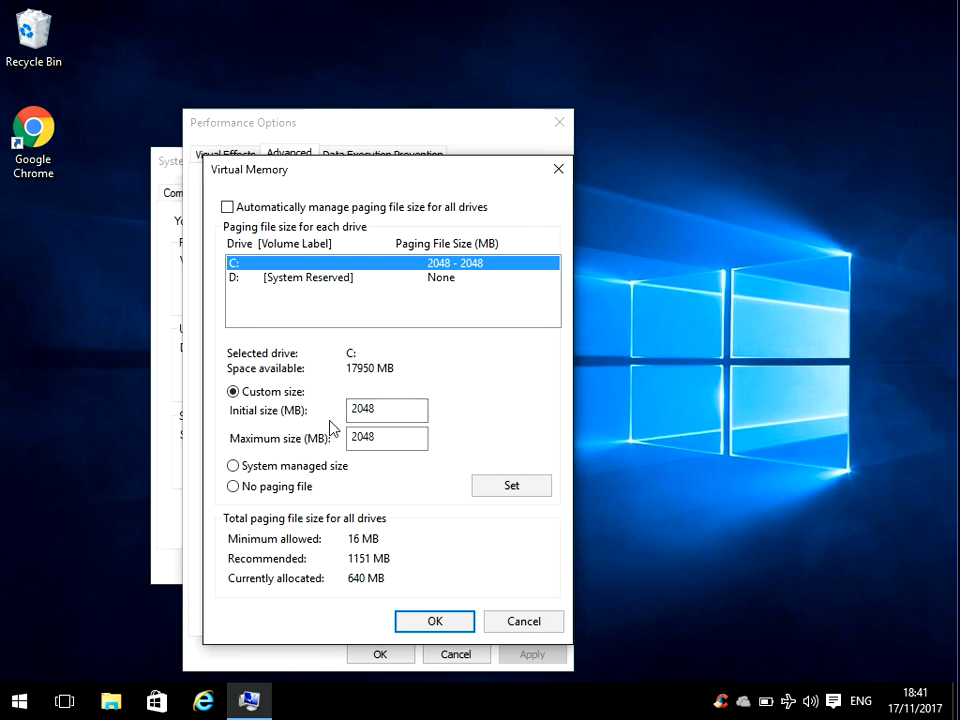
# Step: Give drive C: a custom-size 2048/2048 MB paging file and OK through all dialogs
pyautogui.click(277, 490)
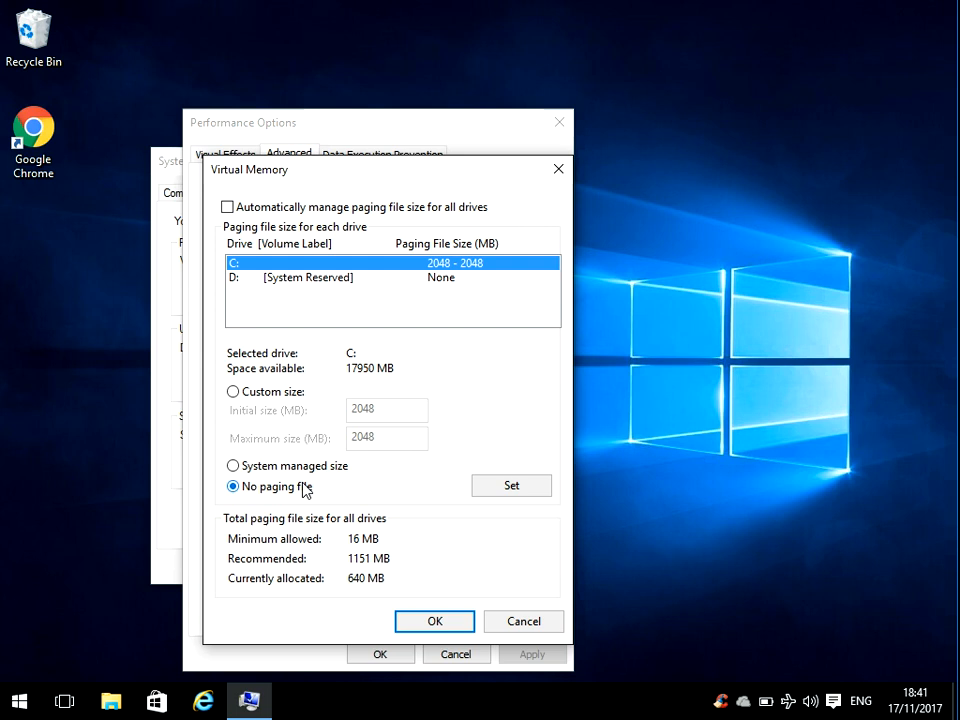
pyautogui.click(250, 391)
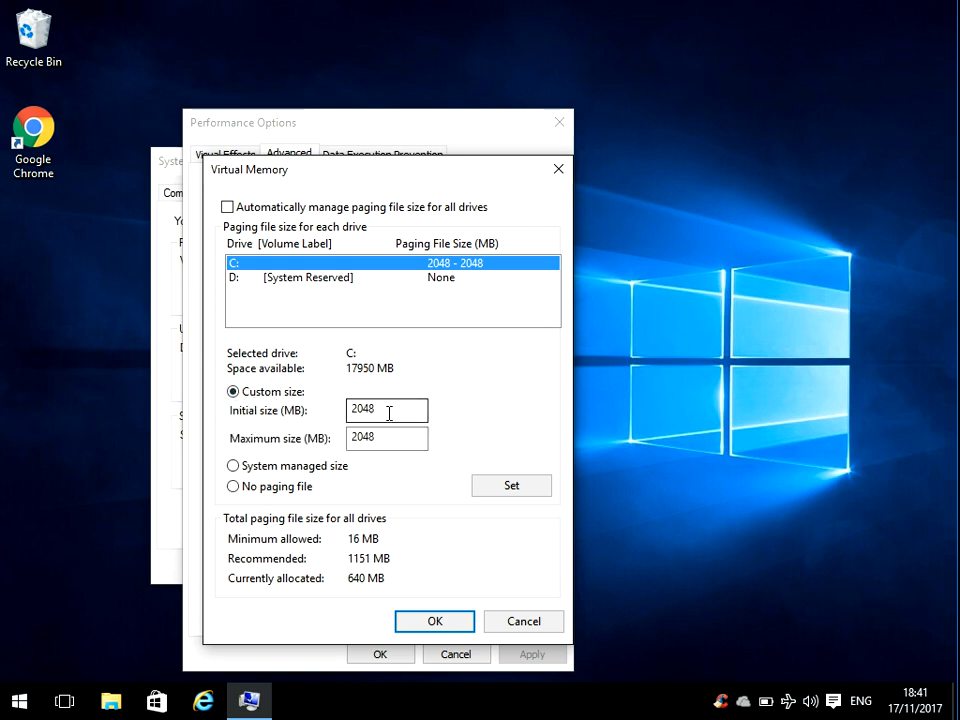
pyautogui.click(458, 621)
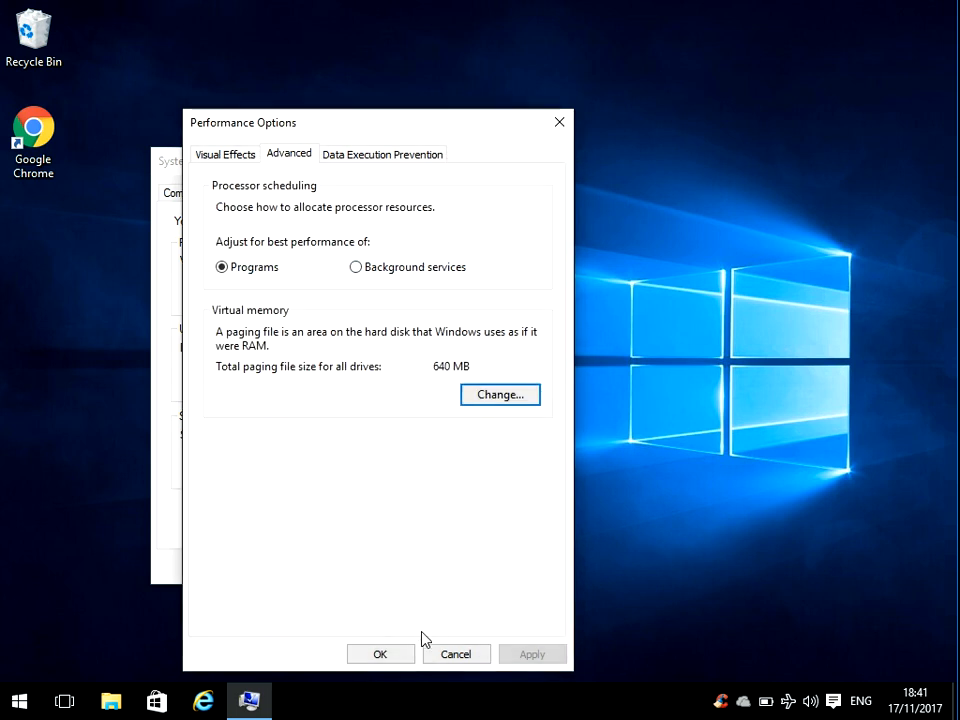
pyautogui.click(380, 654)
pyautogui.click(343, 567)
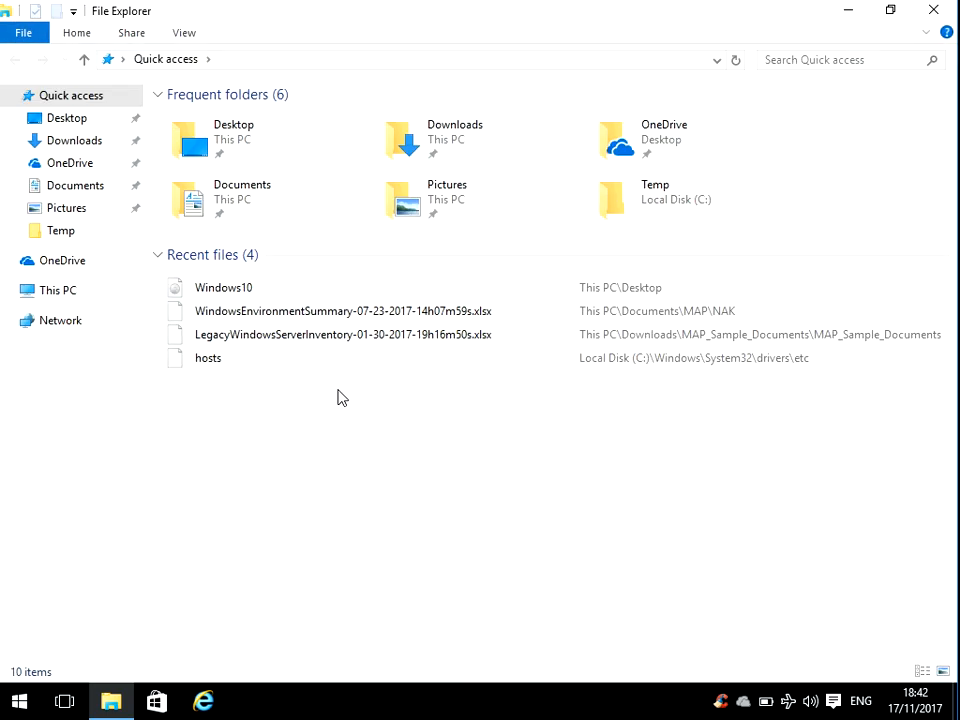
# Step: From This PC, show Local Disk (C:) Properties on its Tools tab, moved higher on screen
pyautogui.click(66, 291)
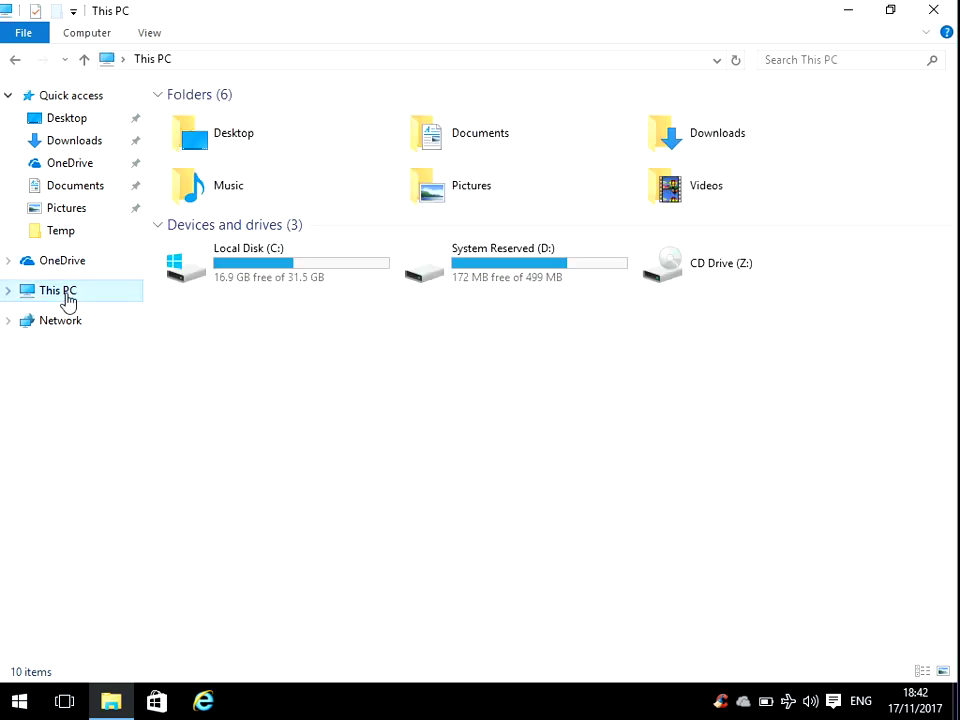
pyautogui.click(268, 268)
pyautogui.rightClick(268, 268)
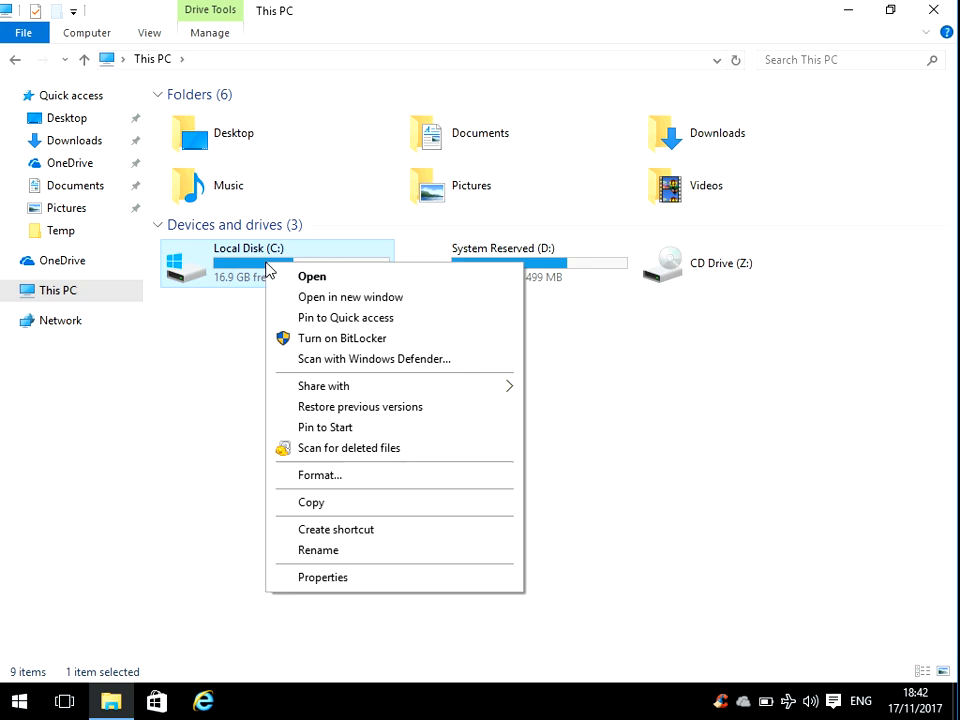
pyautogui.click(361, 579)
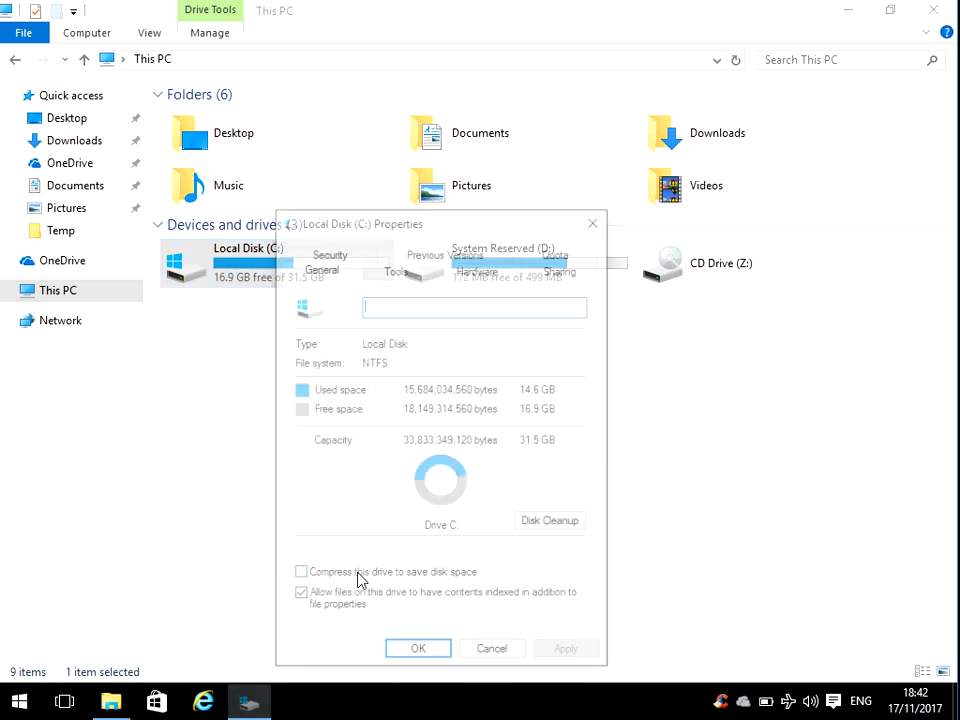
pyautogui.click(395, 268)
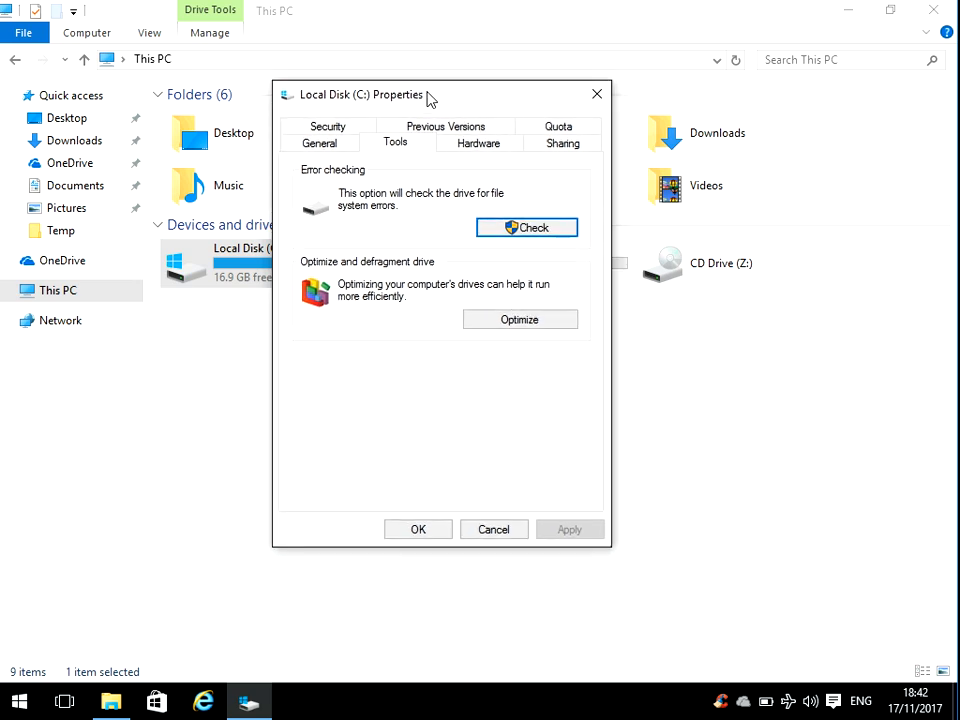
pyautogui.moveTo(430, 225); pyautogui.dragTo(411, 50)
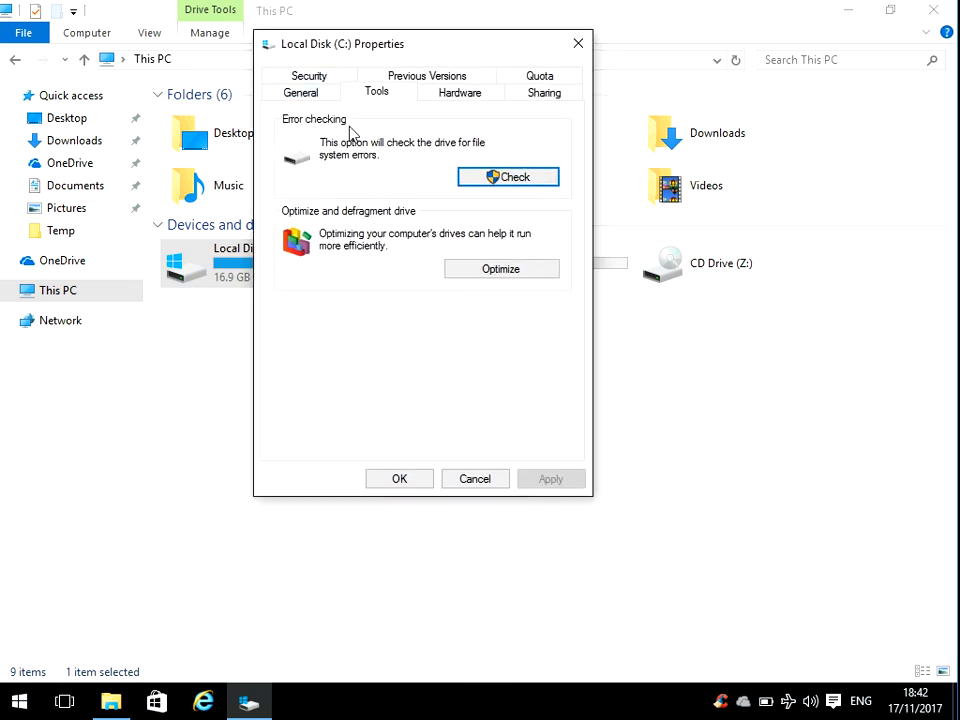
# Step: Start the Error checking Check and choose Scan drive for Local Disk (C:)
pyautogui.click(517, 181)
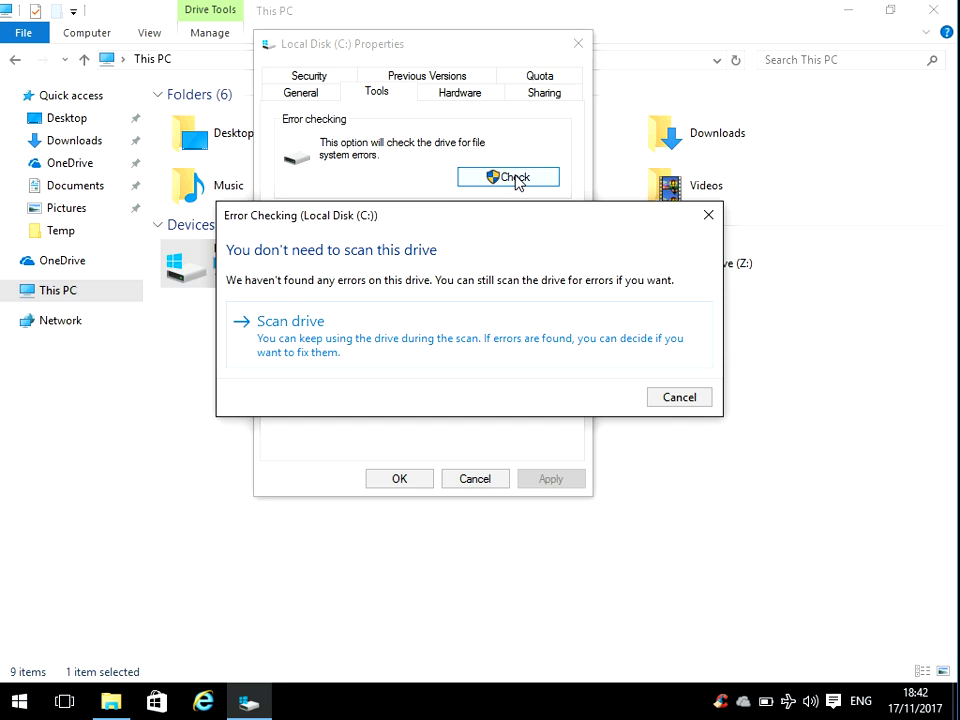
pyautogui.click(295, 345)
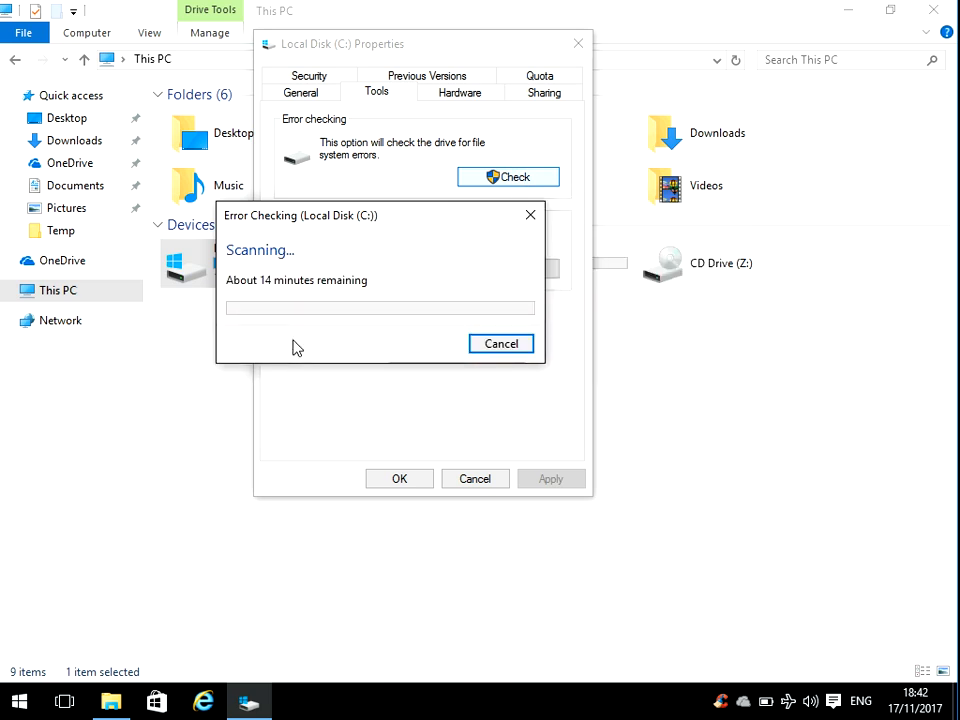